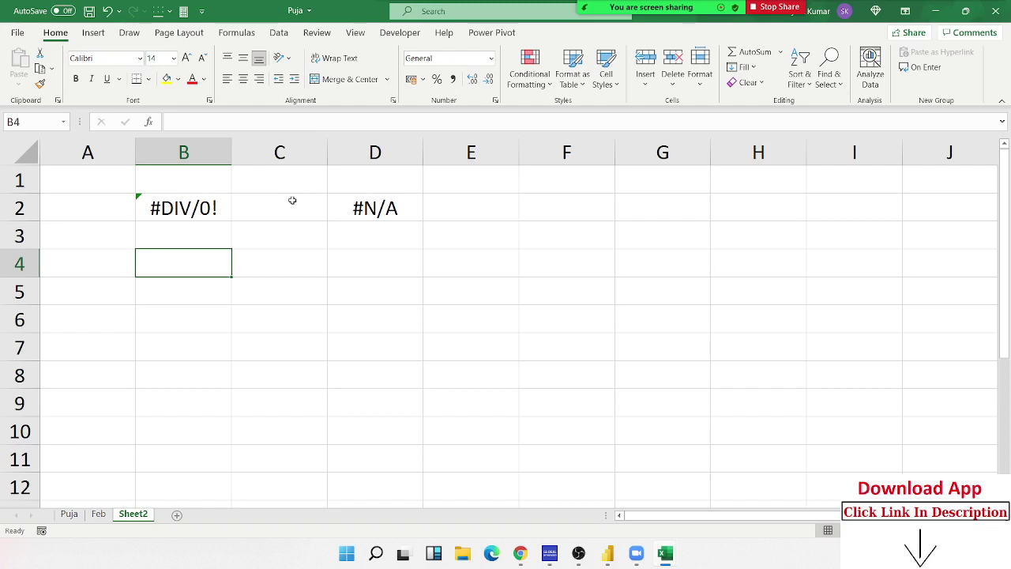
Step: Enter =ERROR.TYPE(B2) in B3 so it returns 2 for the #DIV/0! error
left_click(291, 266)
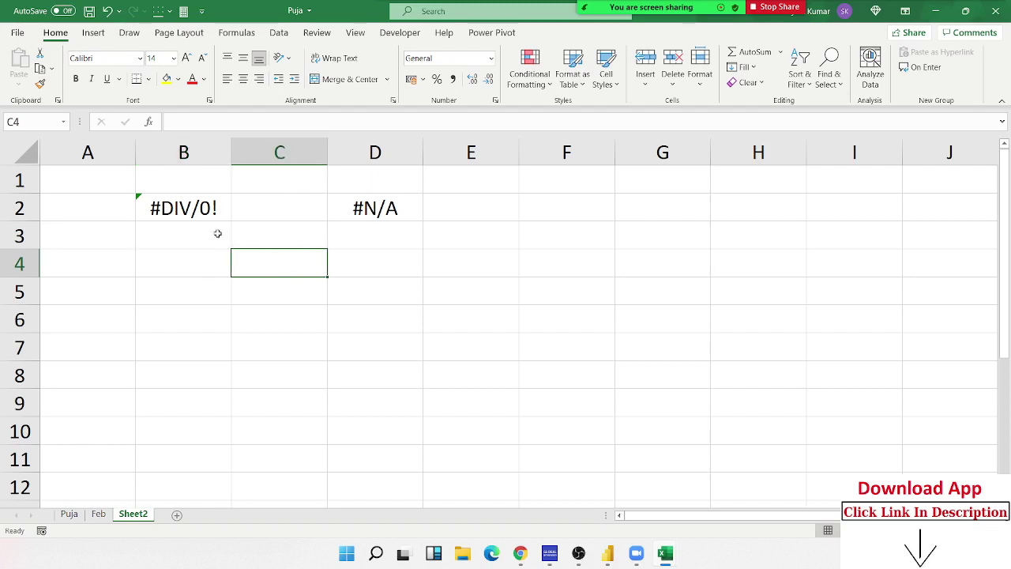
left_click(217, 232)
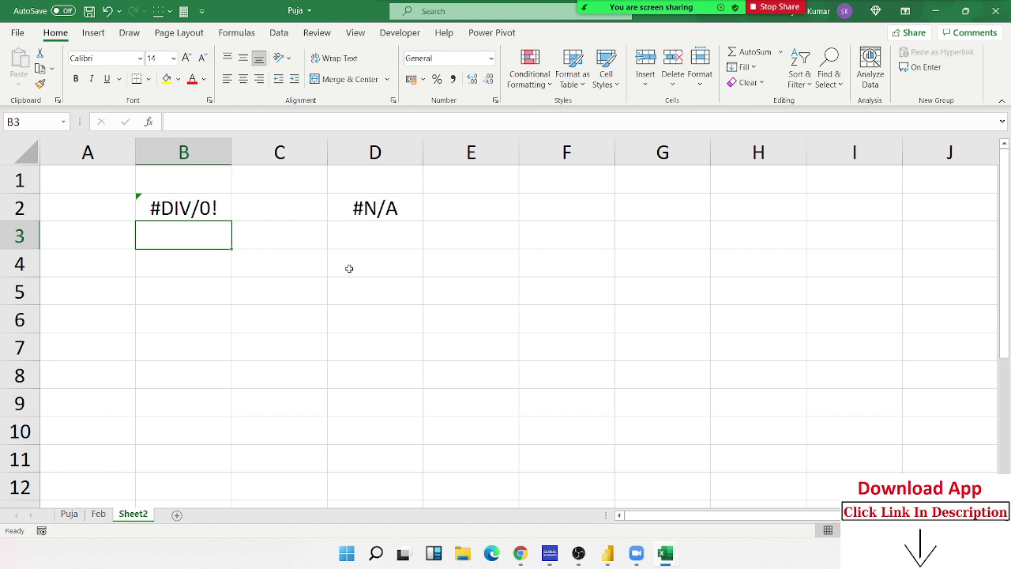
type("=eo")
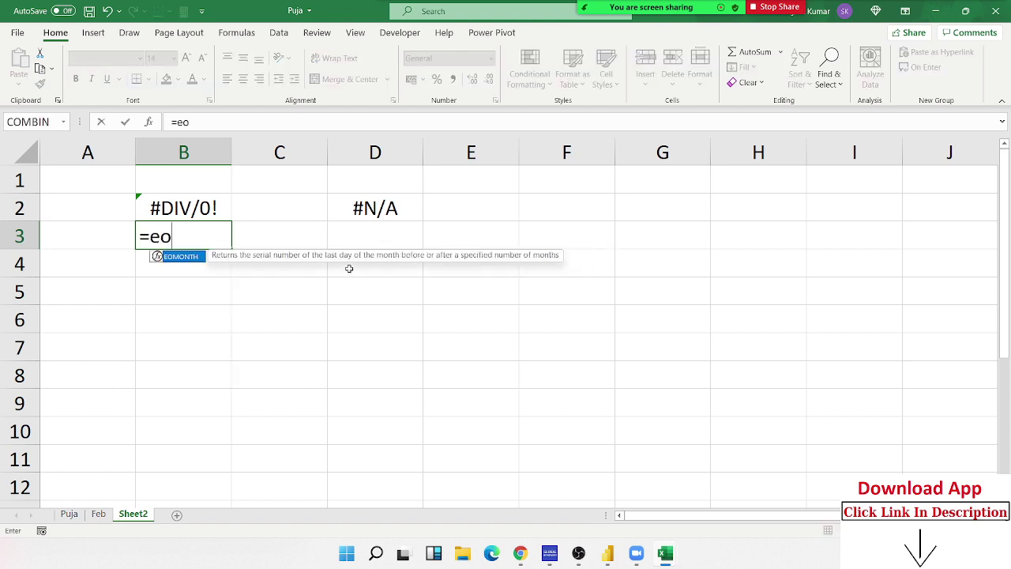
key("BackSpace")
type("r")
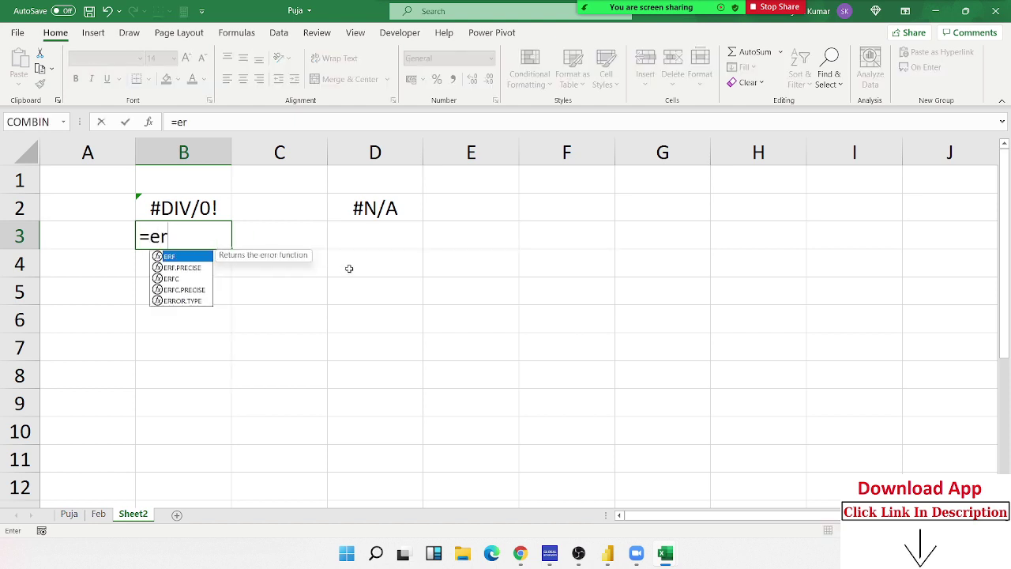
key("Down")
key("Down")
key("Down")
key("Down")
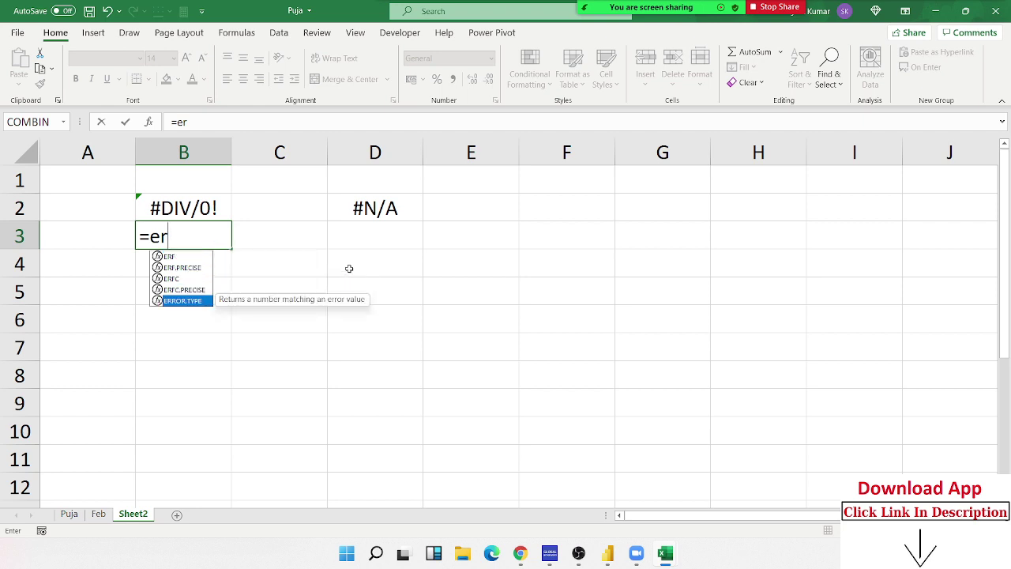
key("Tab")
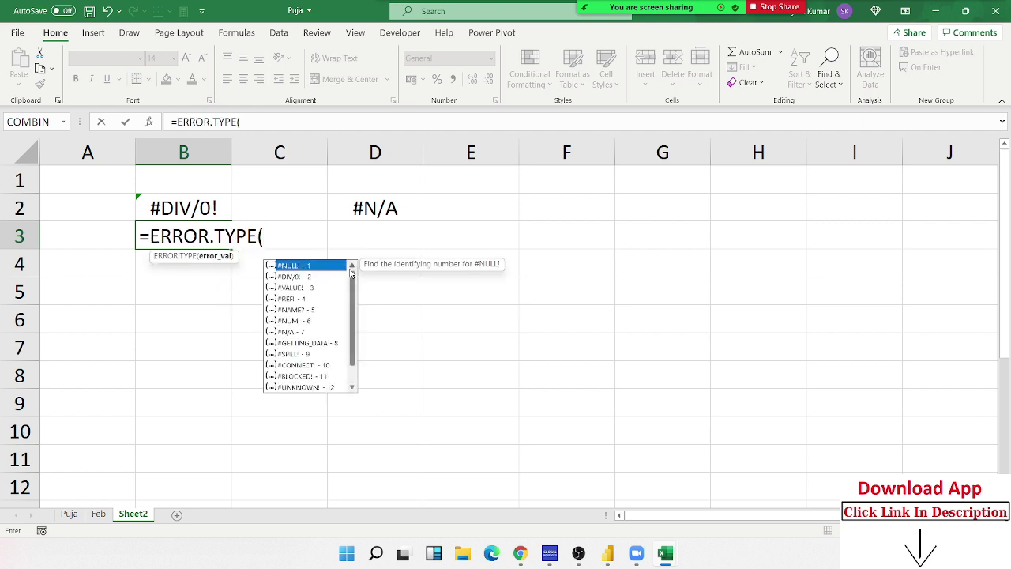
left_click(212, 207)
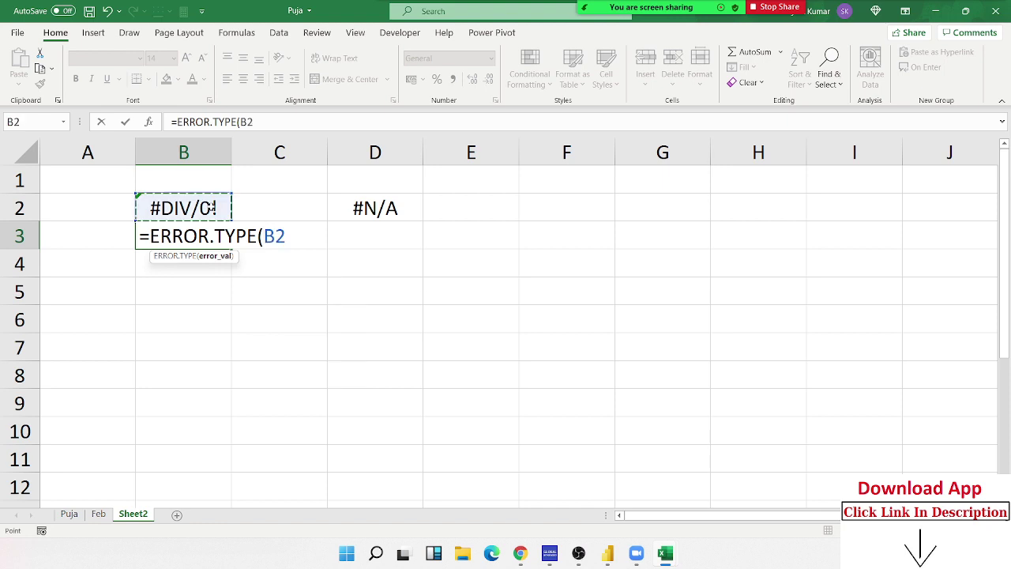
key("Return")
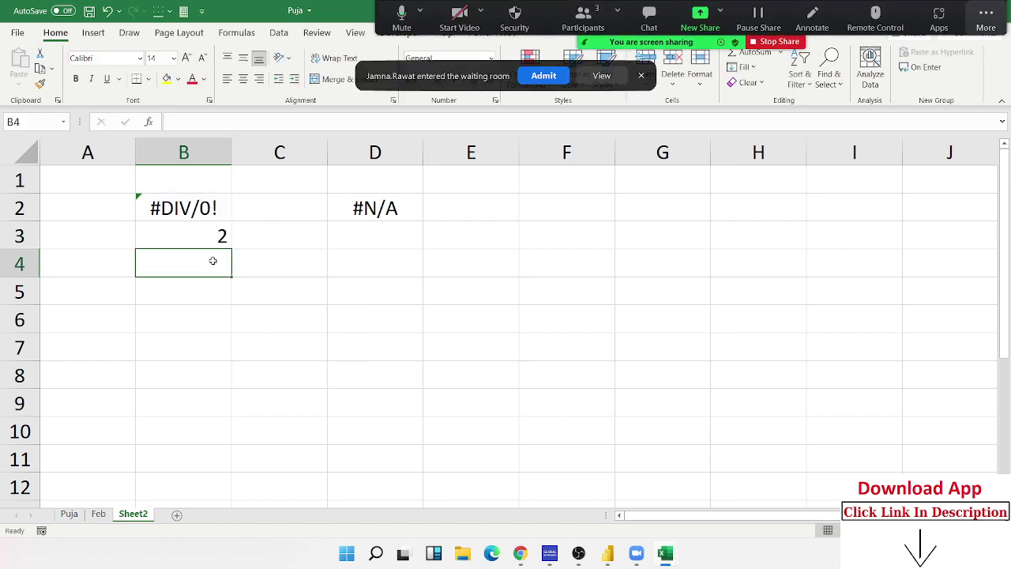
Step: Start =ERROR.TYPE( in B4 and browse its error-code list between #NULL! and #DIV/0!
left_click(543, 76)
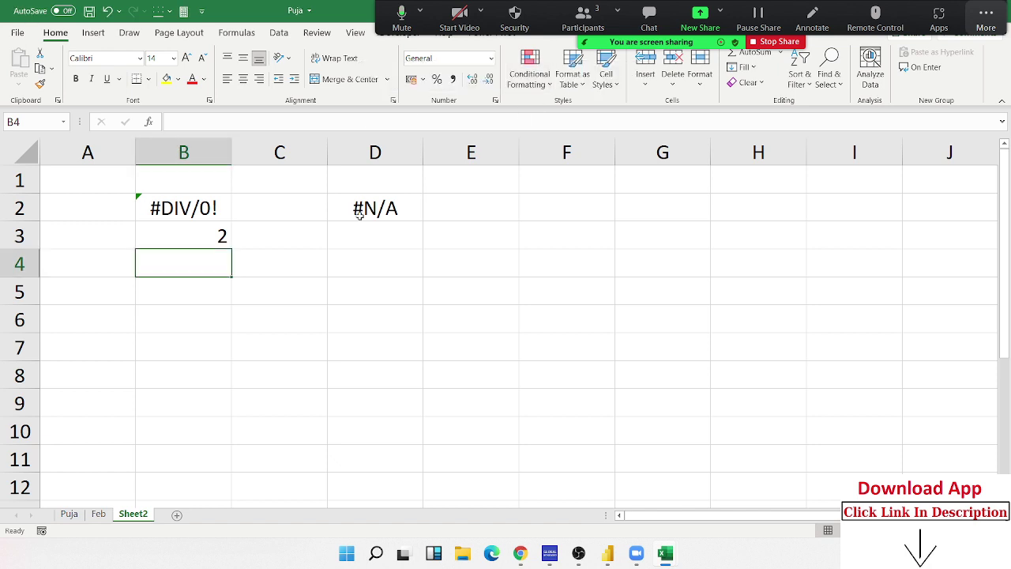
type("=e")
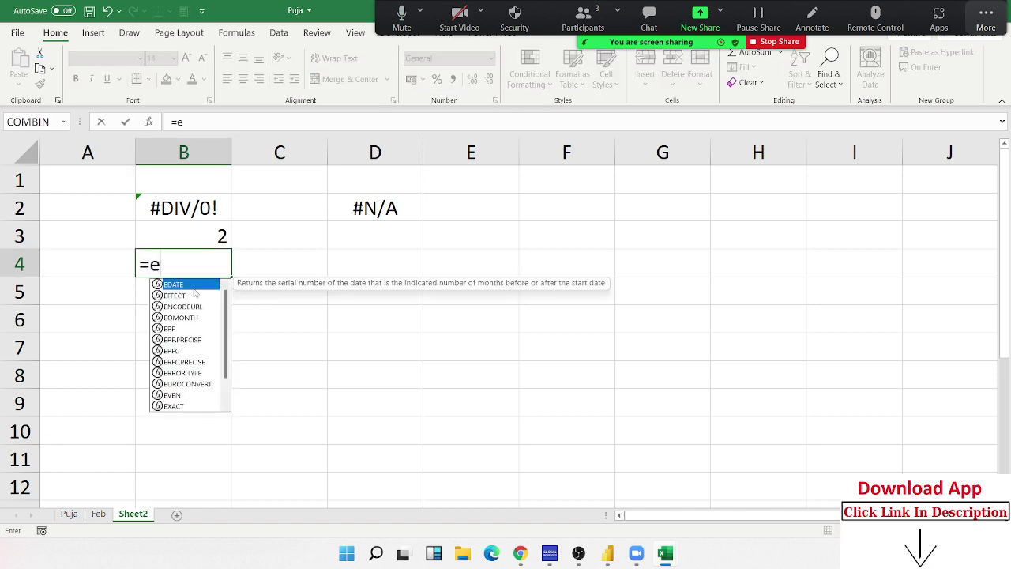
type("r")
key("Down")
key("Down")
key("Down")
key("Down")
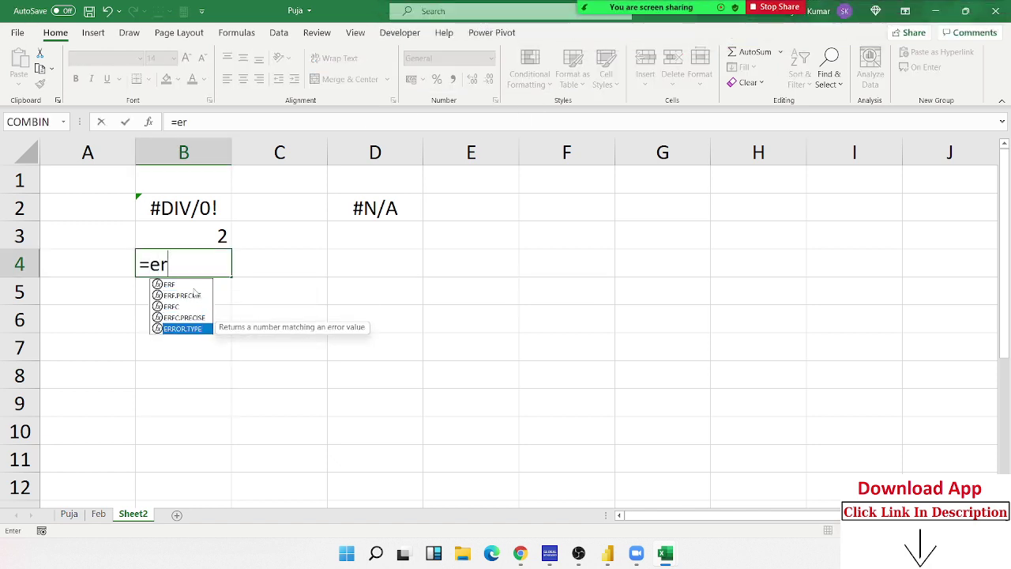
key("Tab")
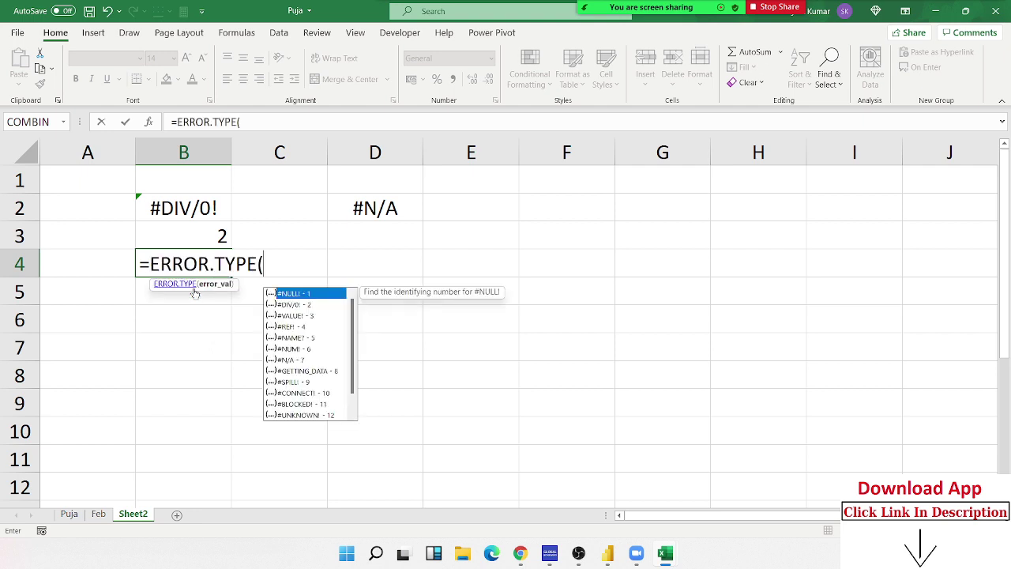
key("Down")
key("Up")
key("Down")
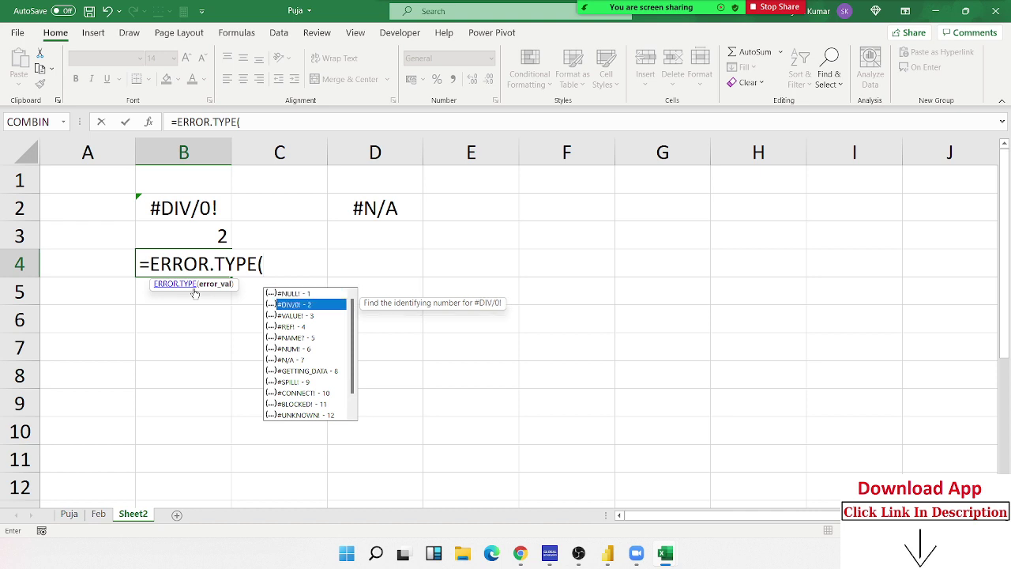
key("Down")
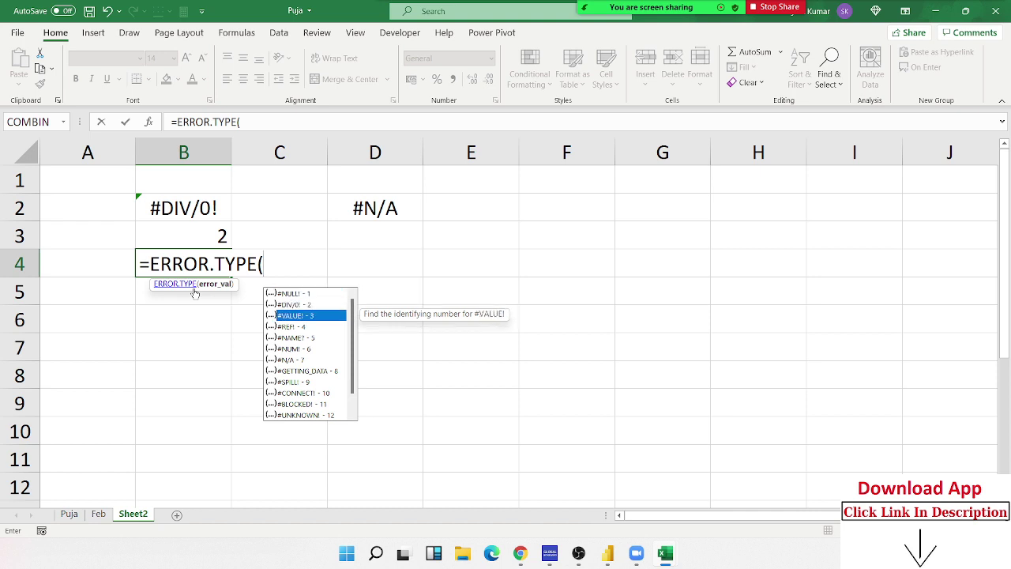
key("Down")
key("Down")
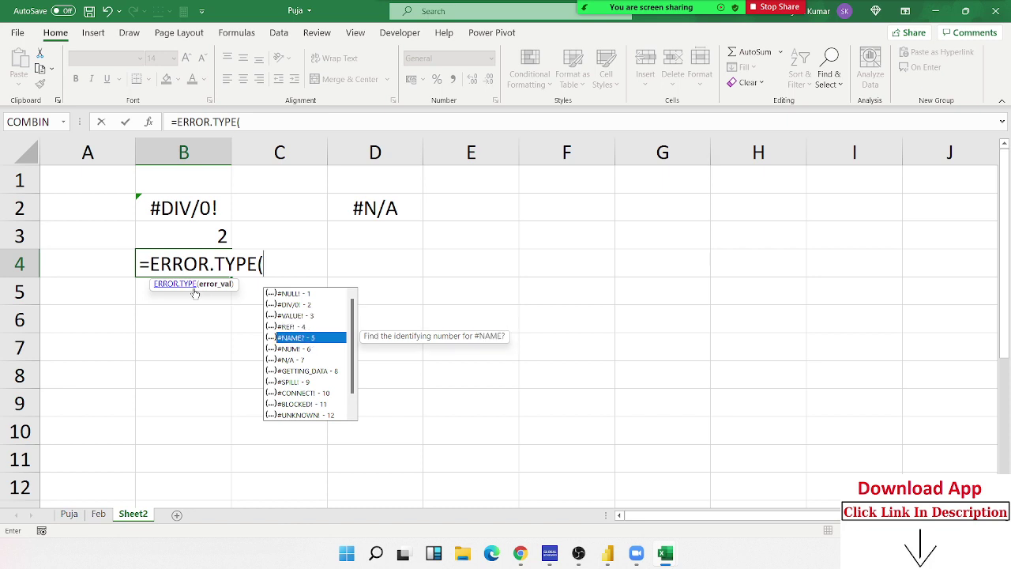
key("Down")
key("Down")
key("Down")
key("Down")
key("Down")
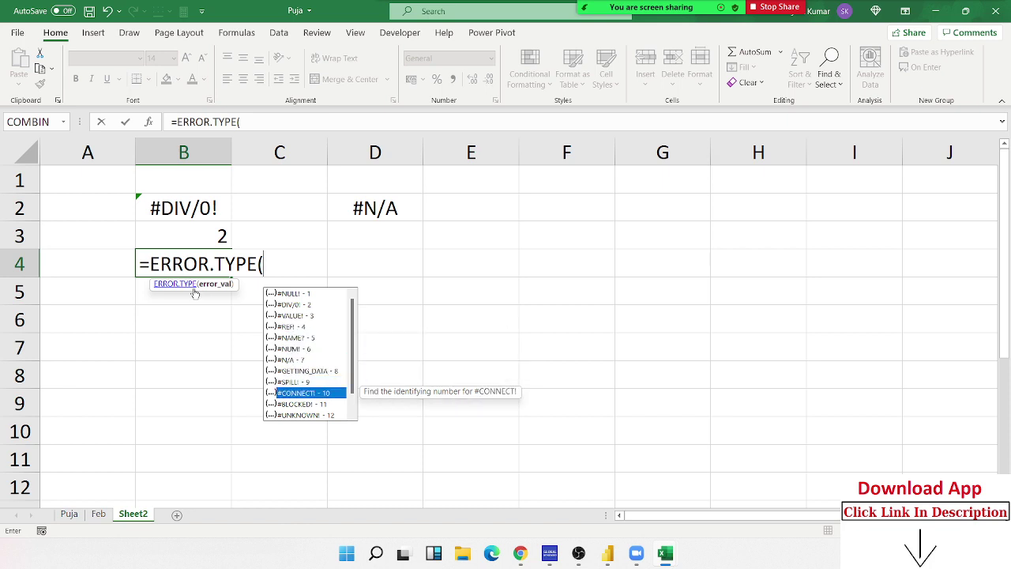
key("Down")
key("Up")
key("Up")
key("Up")
key("Up")
key("Up")
key("Up")
key("Up")
key("Up")
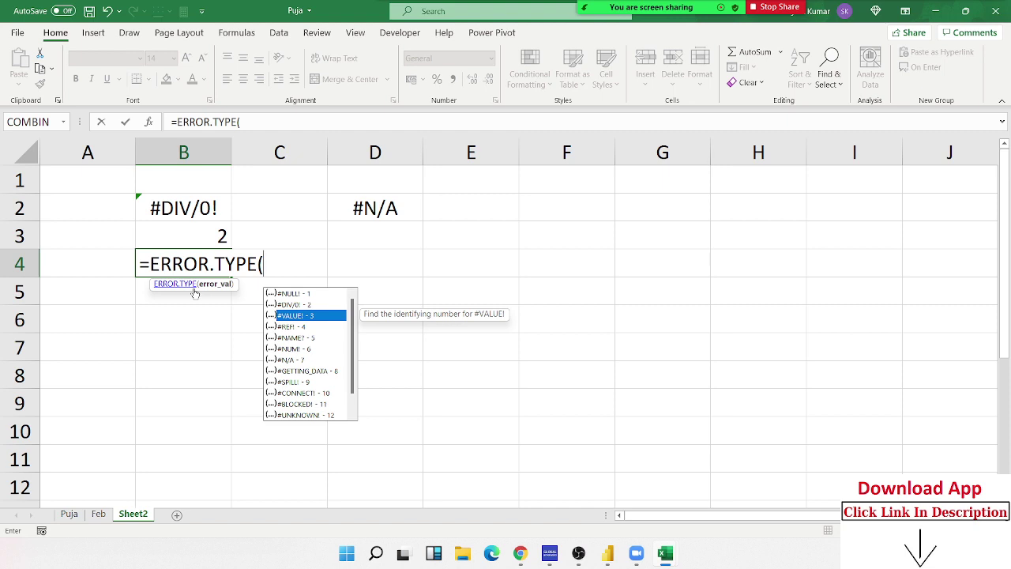
key("Up")
key("Up")
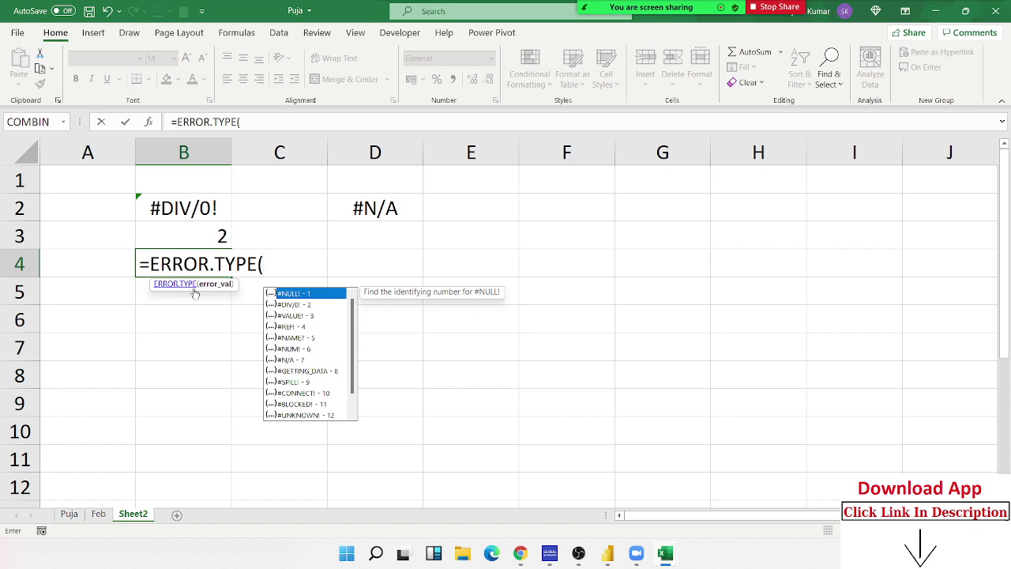
key("Down")
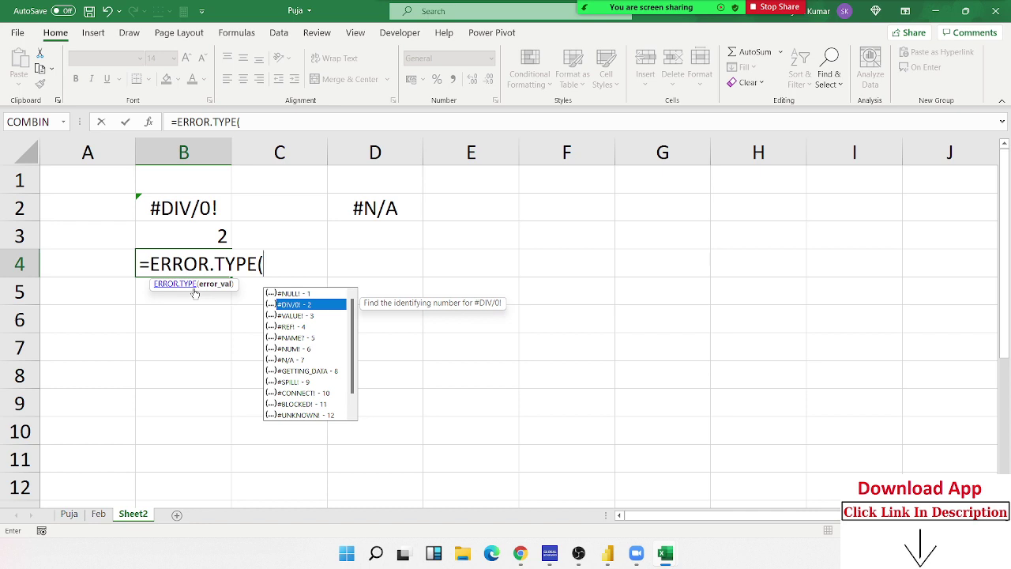
key("Down")
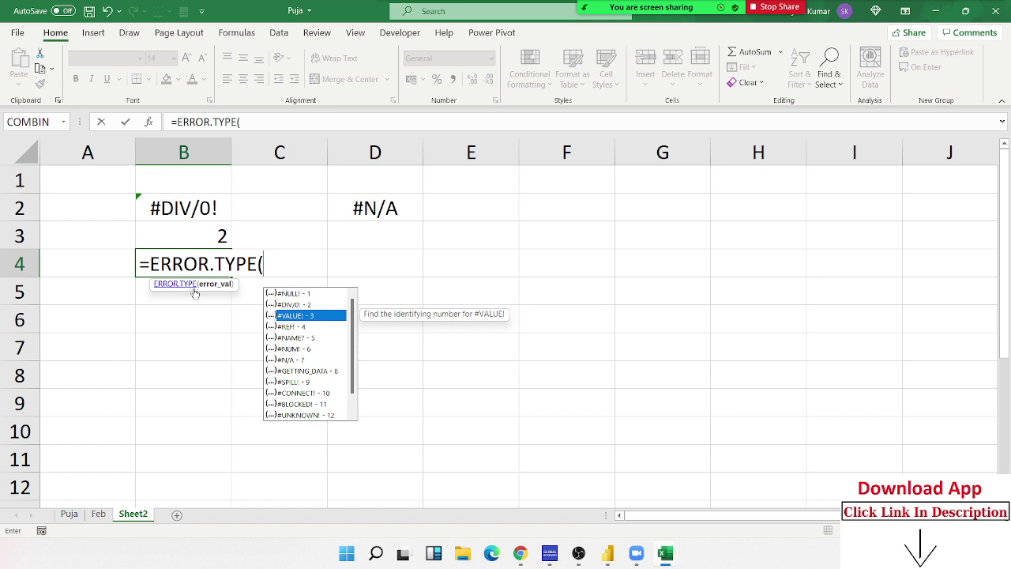
key("Down")
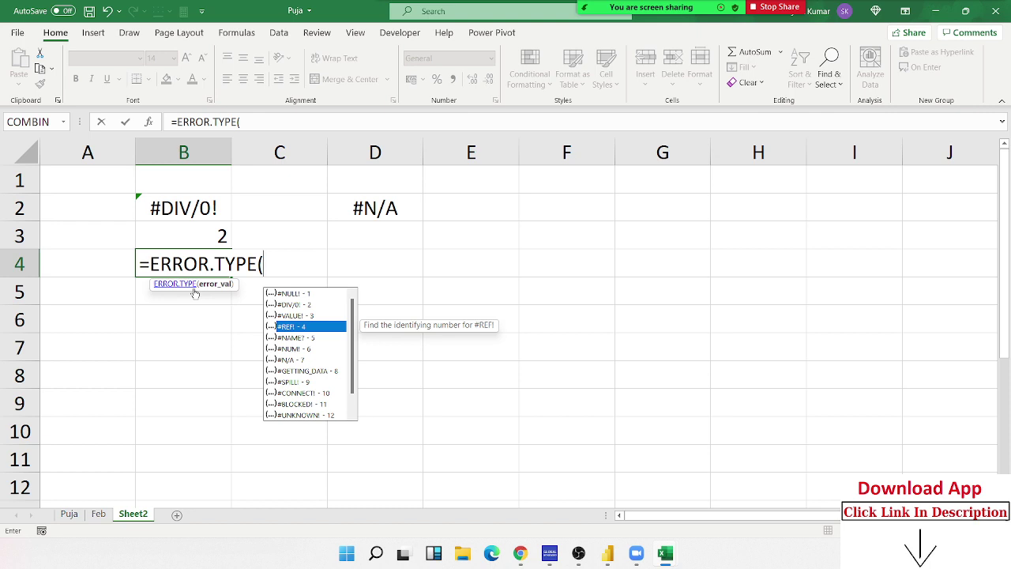
key("Down")
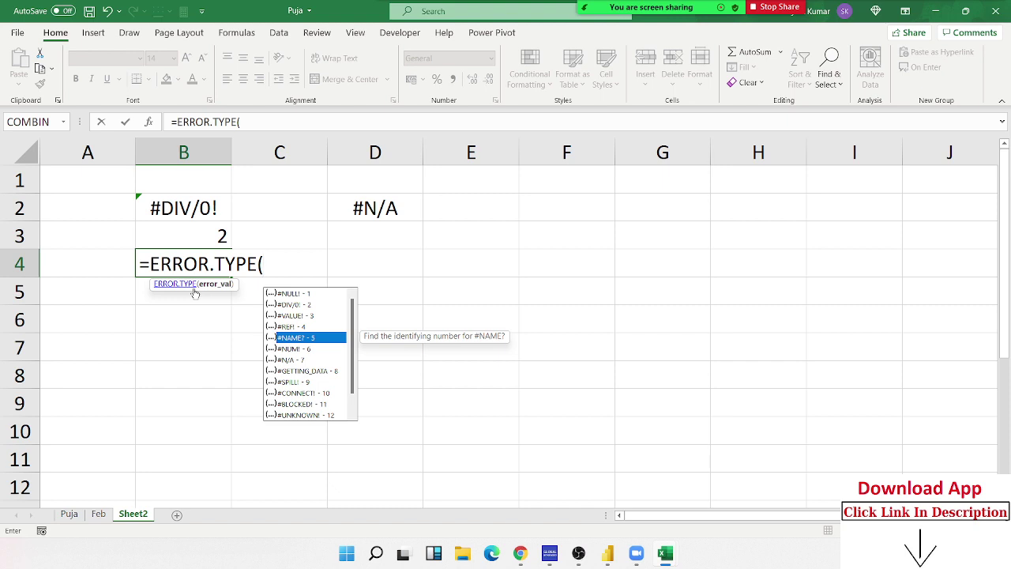
key("Down")
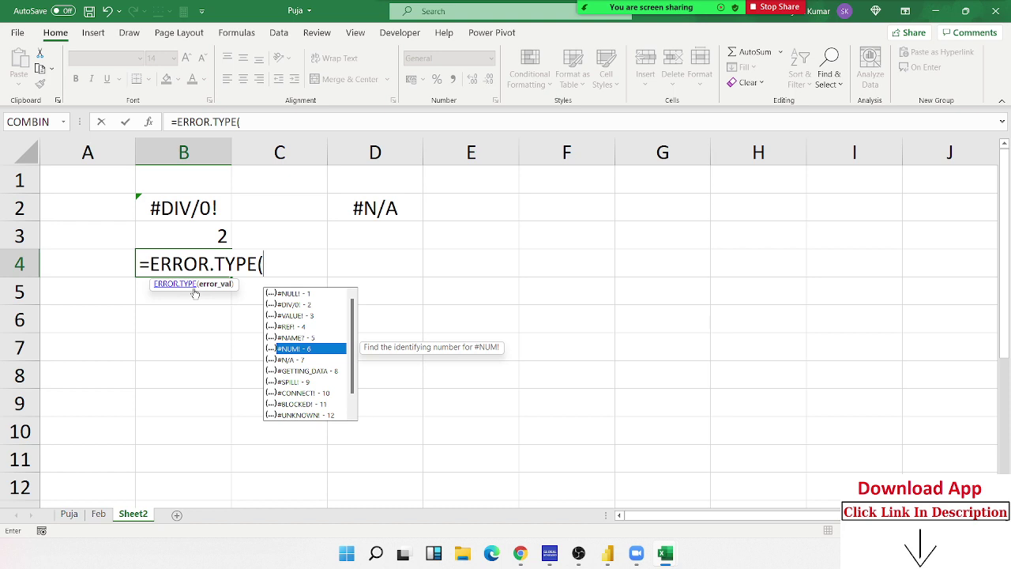
key("Down")
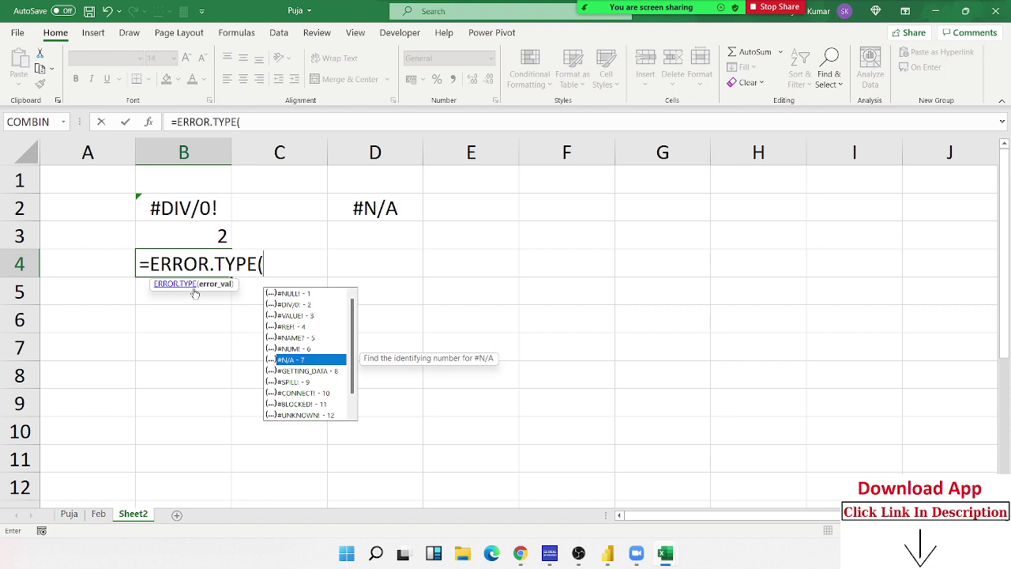
key("Down")
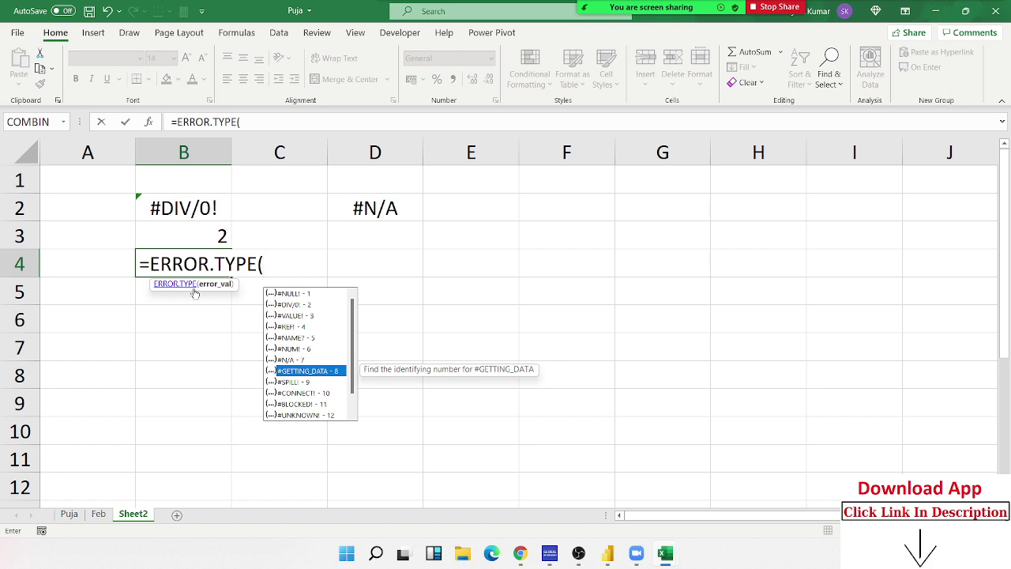
key("Down")
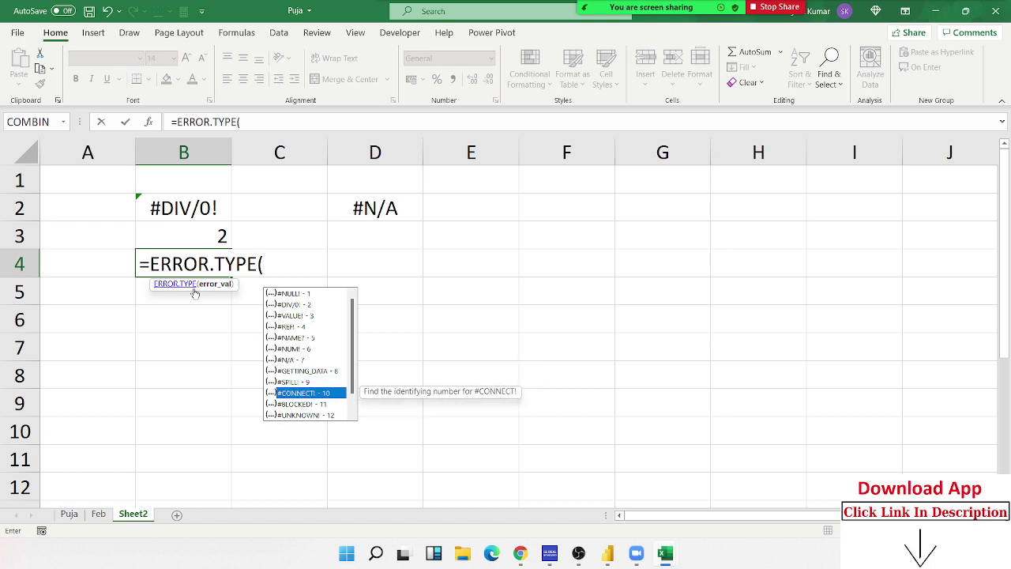
key("Down")
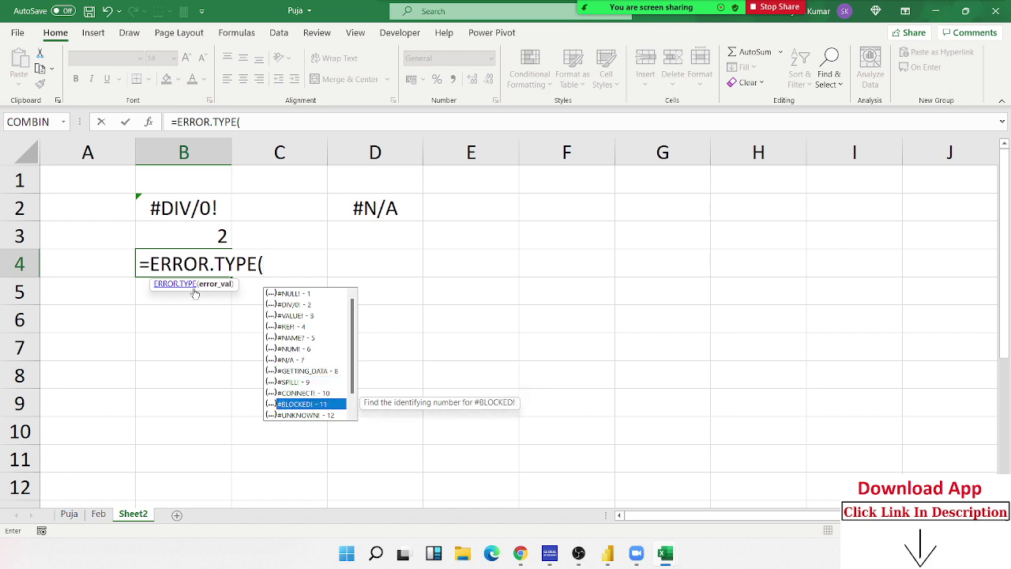
key("Down")
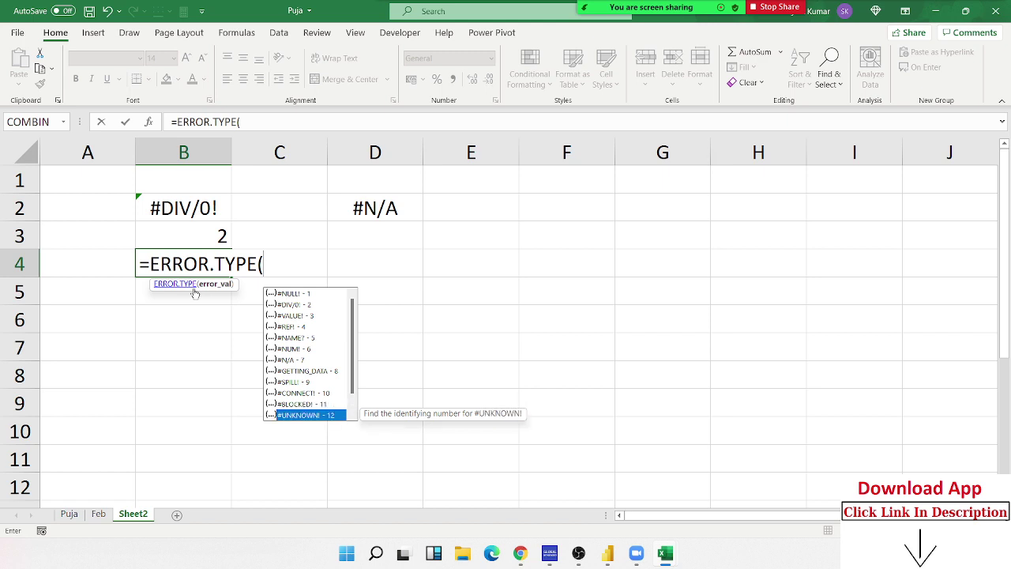